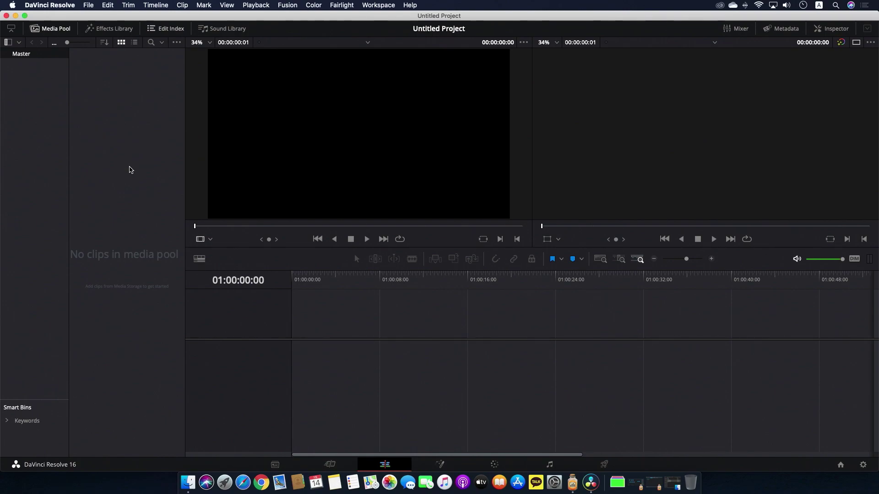
right_click(130, 169)
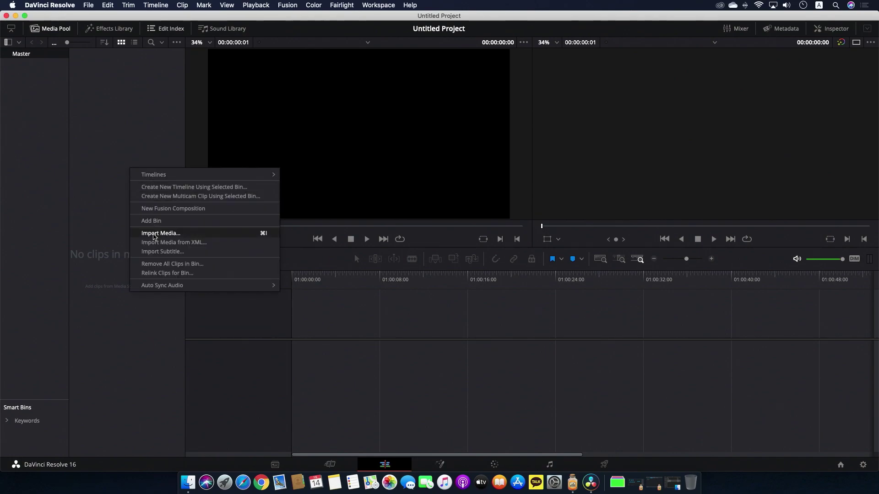
click(107, 200)
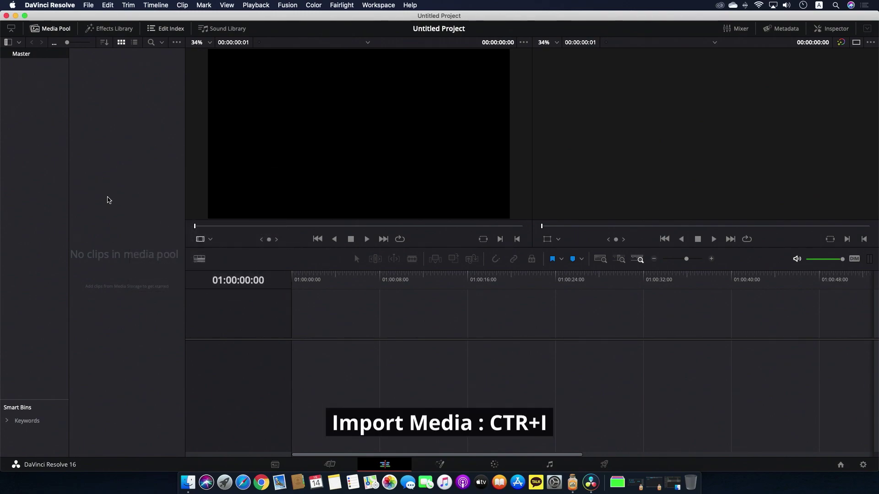
key(ctrl+i)
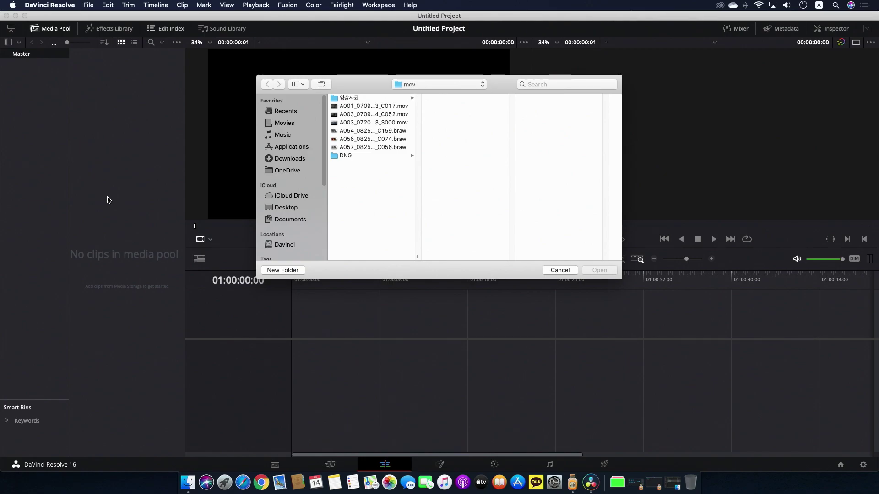
key(Escape)
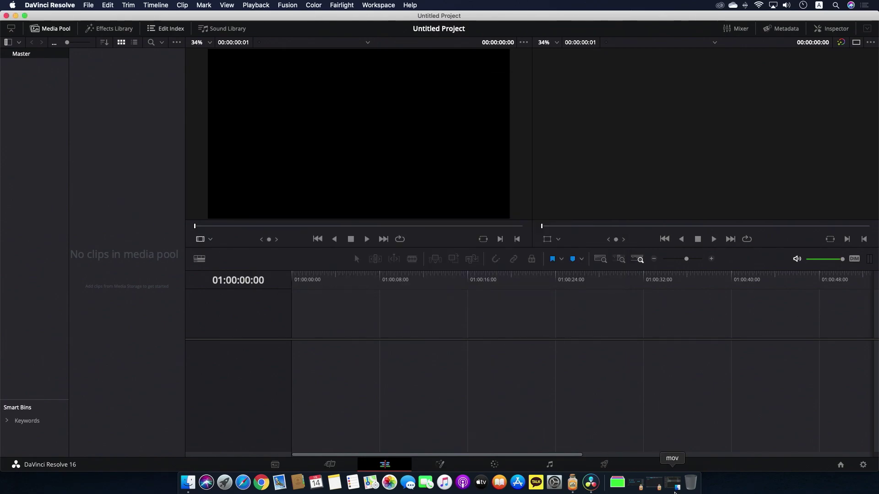
Import the 영상자료 folder from the mov folder as bins under Master, changing the project frame rate to match the clips.
click(669, 484)
click(392, 238)
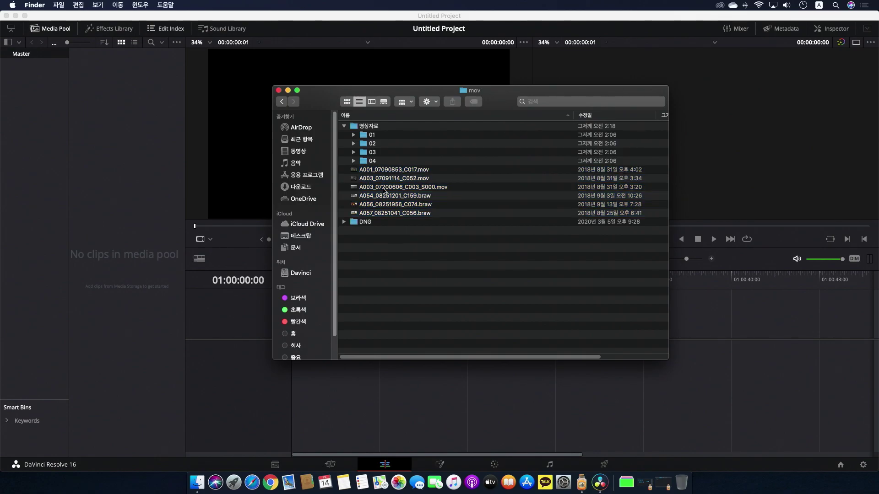
click(386, 170)
shift+click(396, 214)
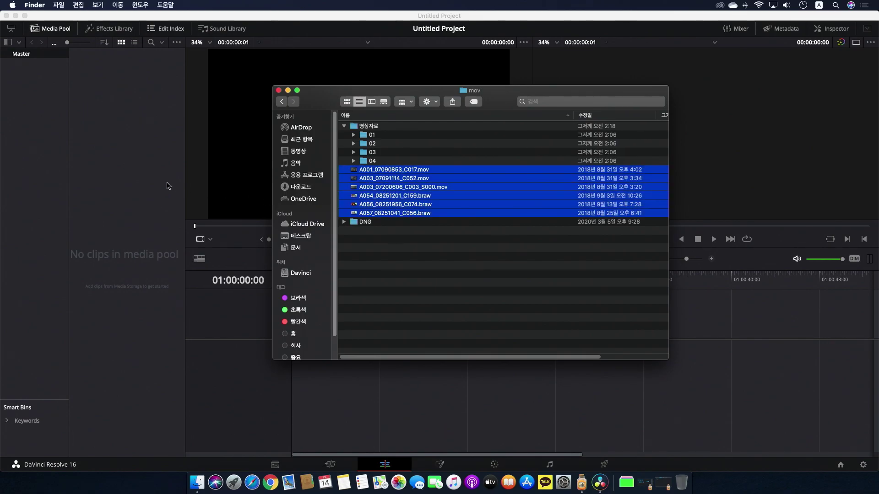
click(363, 127)
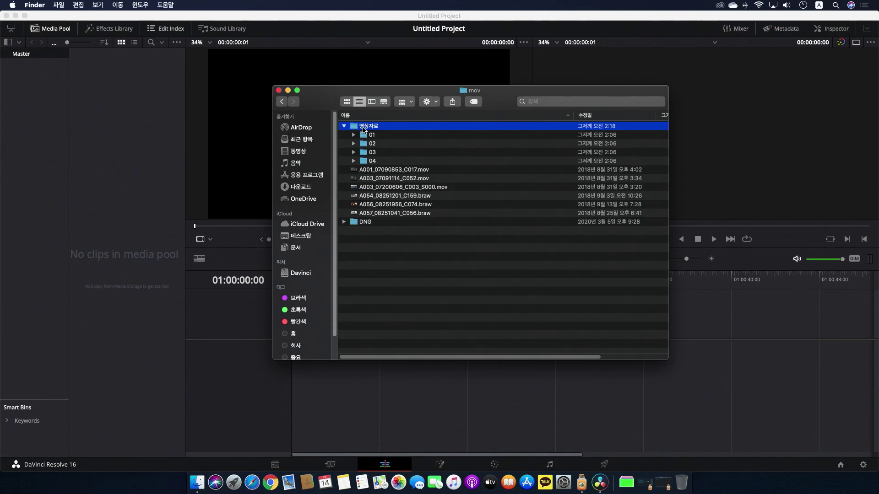
drag(364, 129, 25, 77)
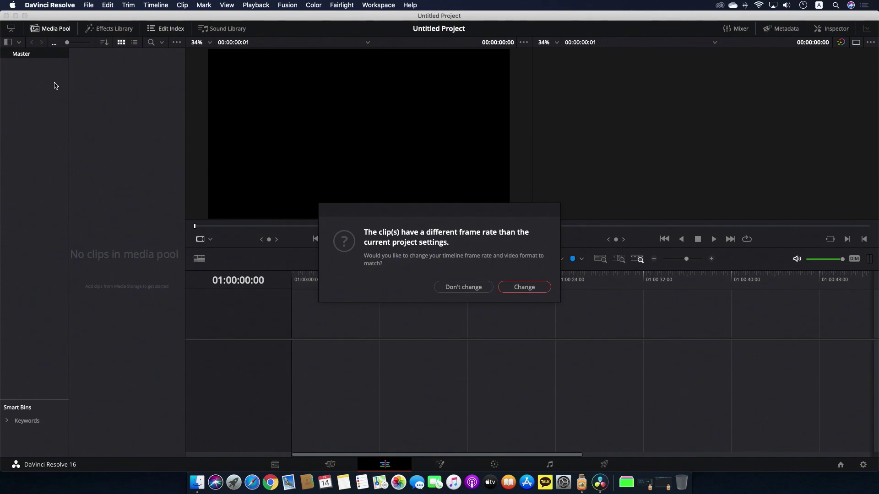
click(526, 287)
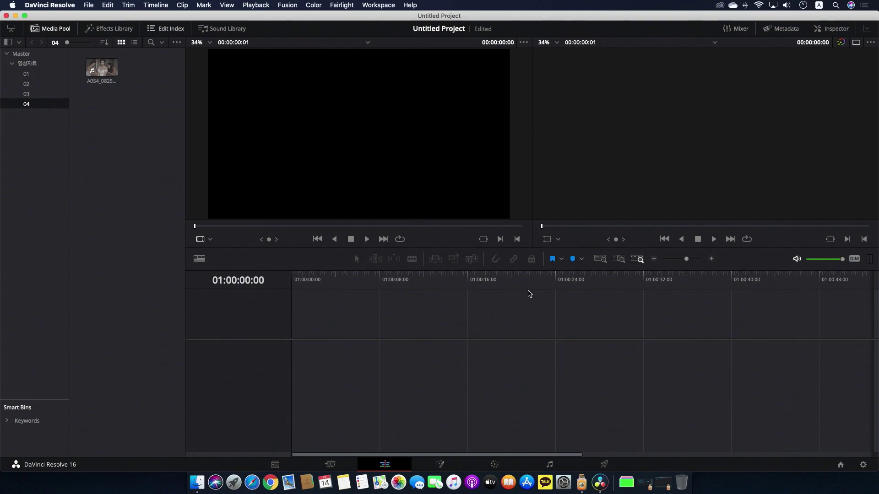
Open A001_07090853_C017.mov from the 영상자료 bin in the source viewer and review it in forward and reverse playback.
click(27, 65)
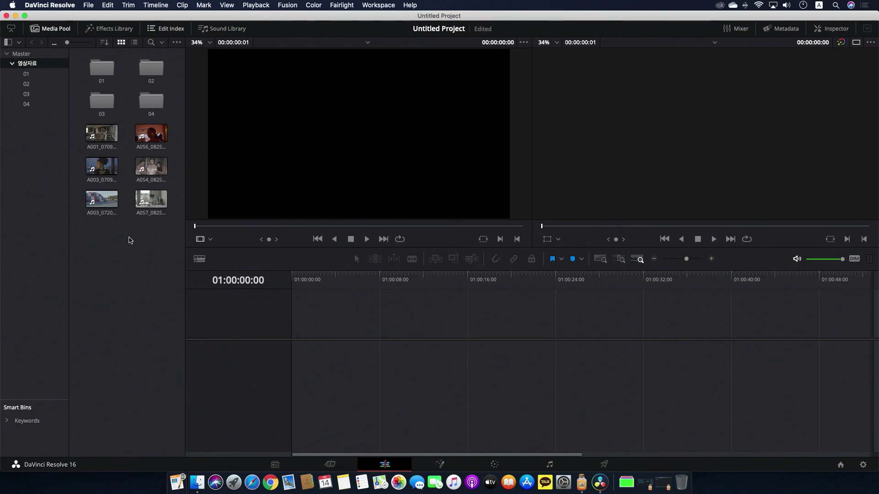
click(104, 139)
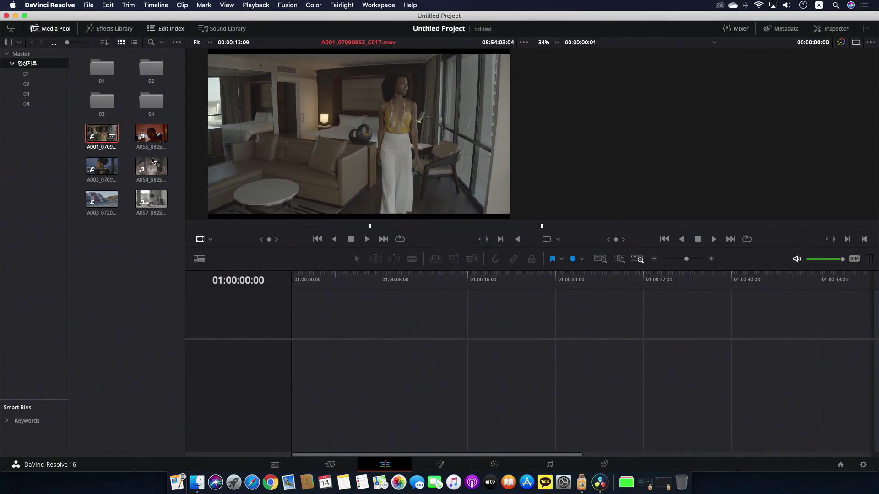
drag(428, 226, 261, 228)
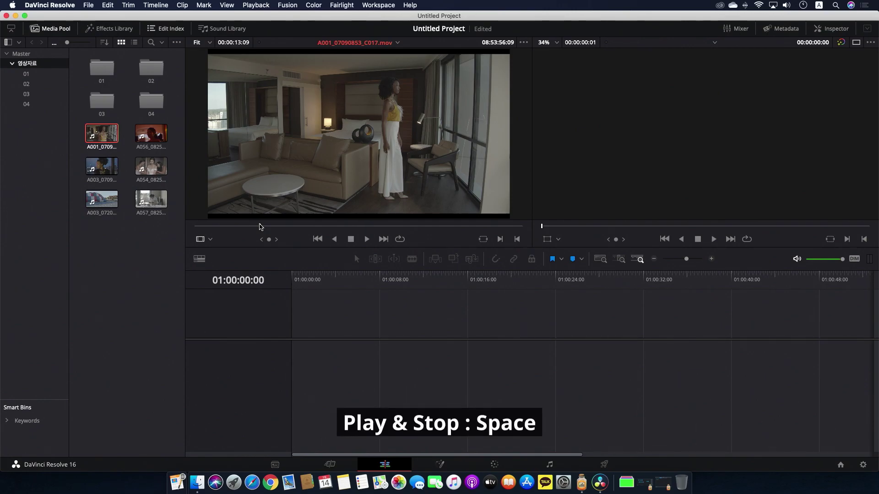
key(space)
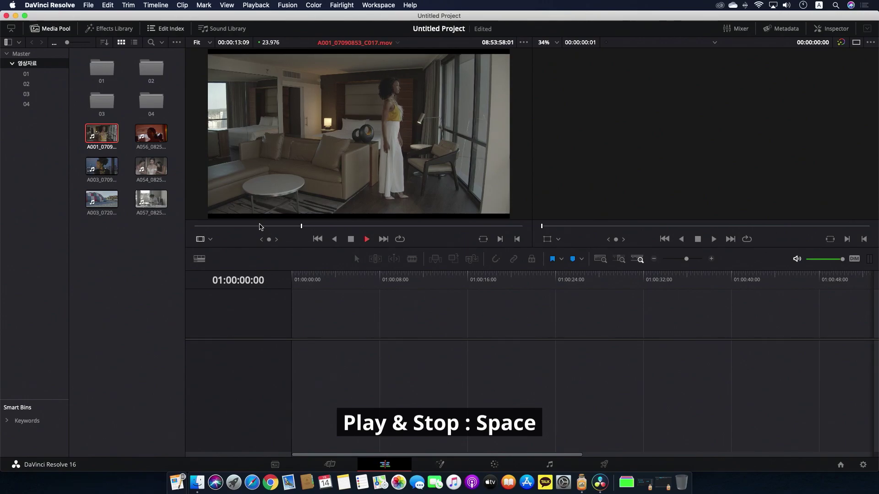
key(space)
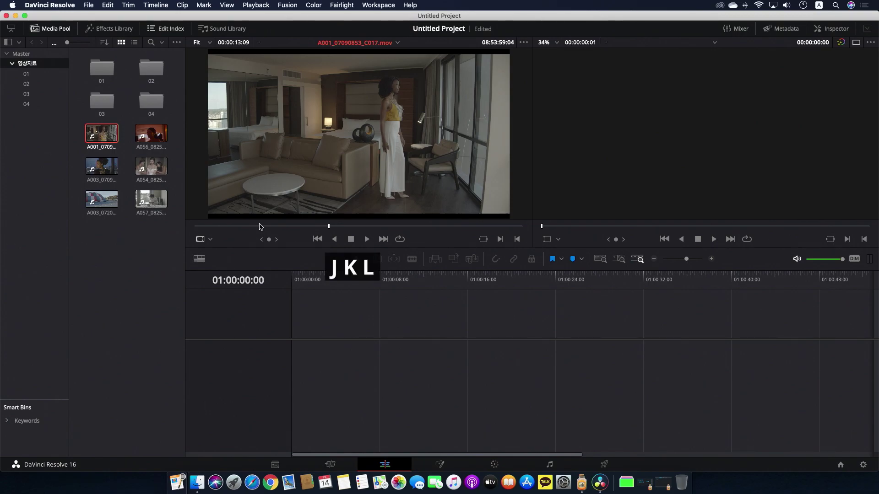
key(j)
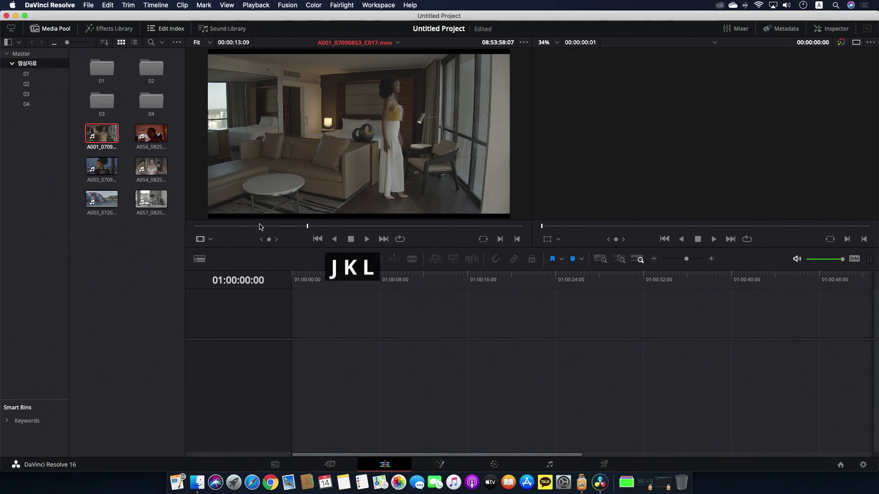
key(k)
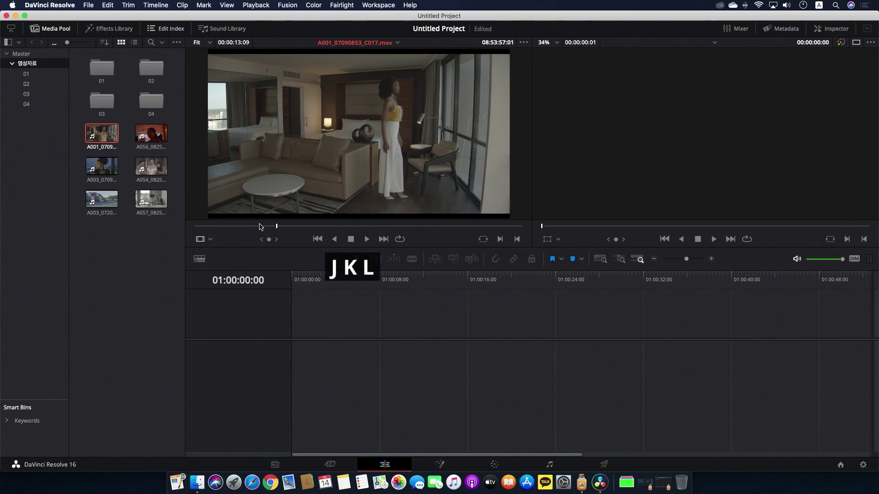
key(l)
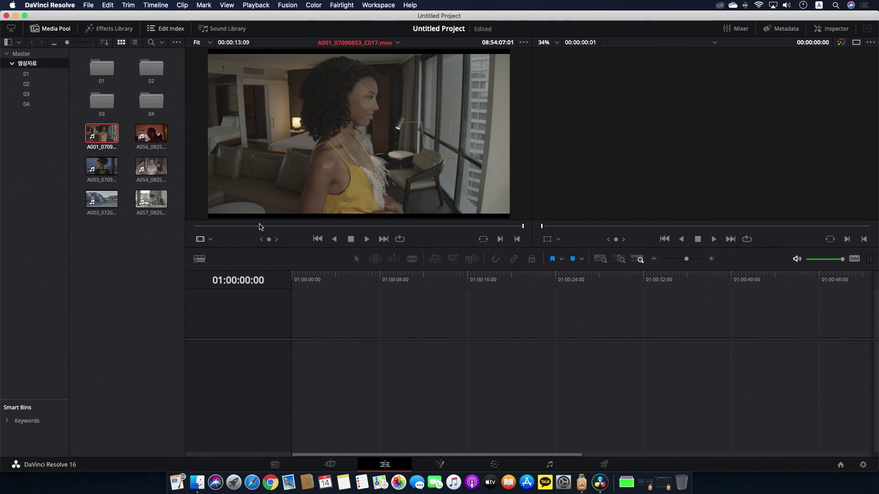
key(j)
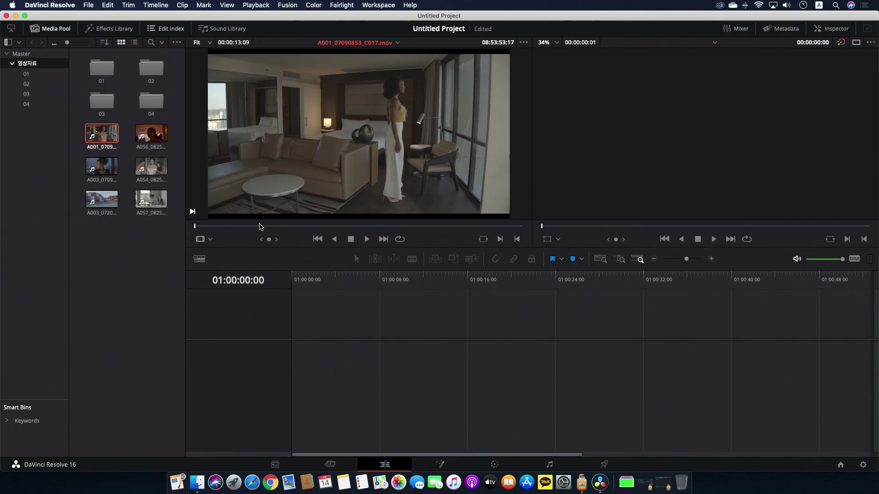
key(space)
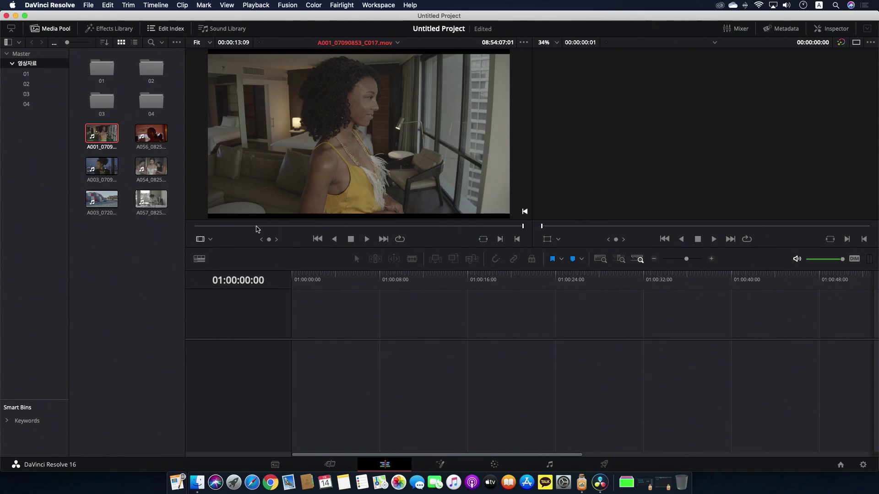
Mark the In point of A001_07090853_C017.mov at 08:53:59:10 in the source viewer.
drag(242, 229, 252, 231)
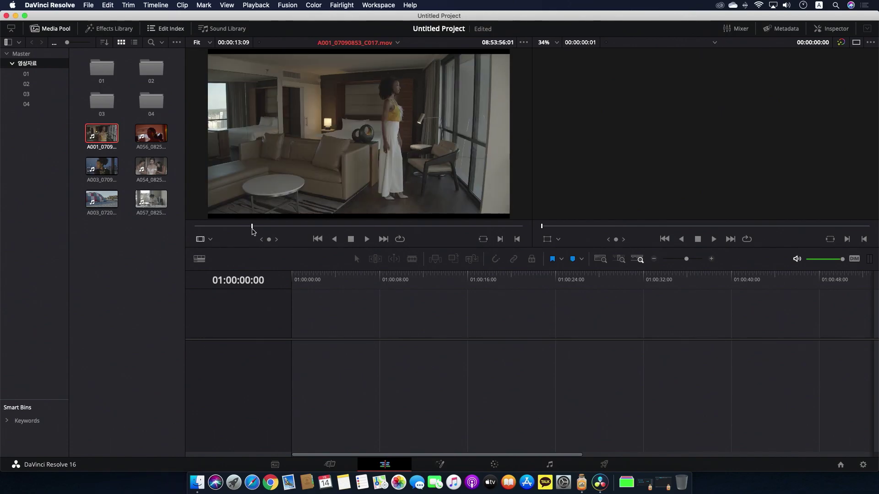
key(i)
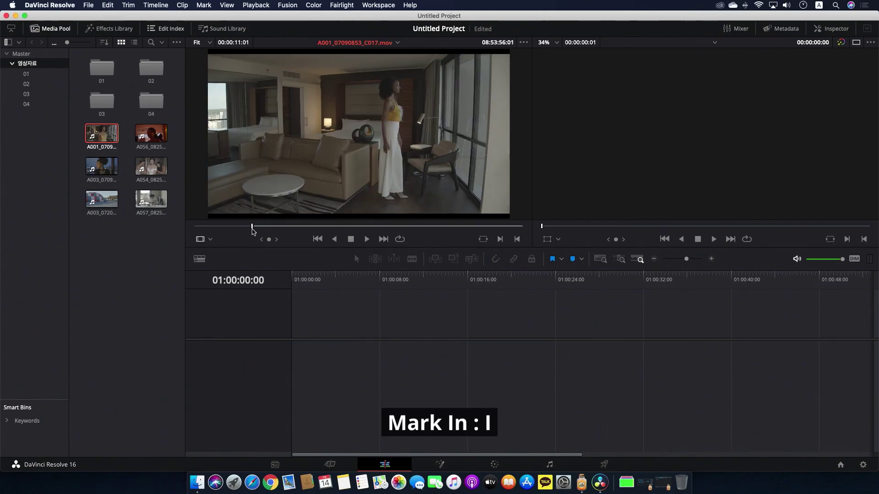
drag(251, 228, 262, 228)
drag(262, 230, 336, 237)
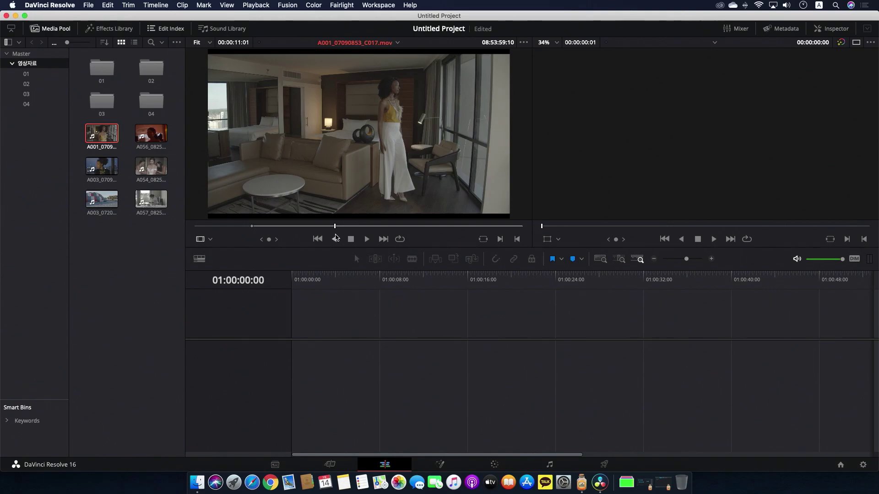
key(i)
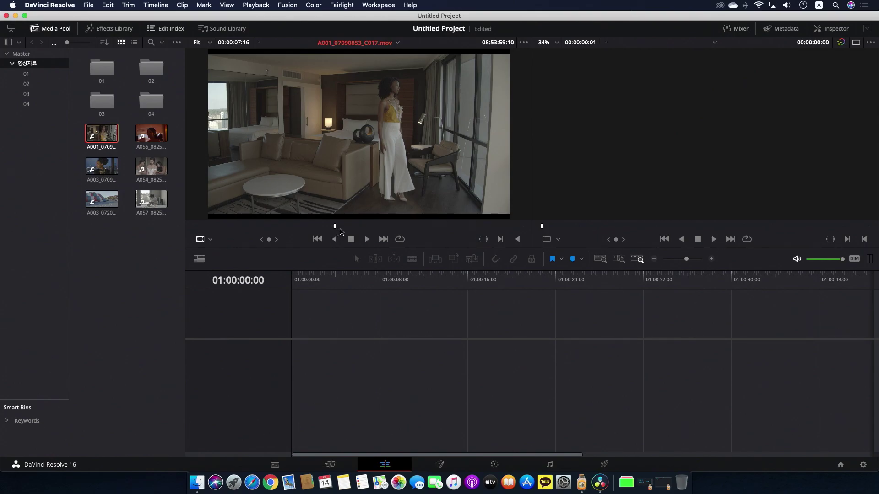
Mark the clip's Out point at 08:54:03:14 and place the marked range at the start of the empty timeline.
key(space)
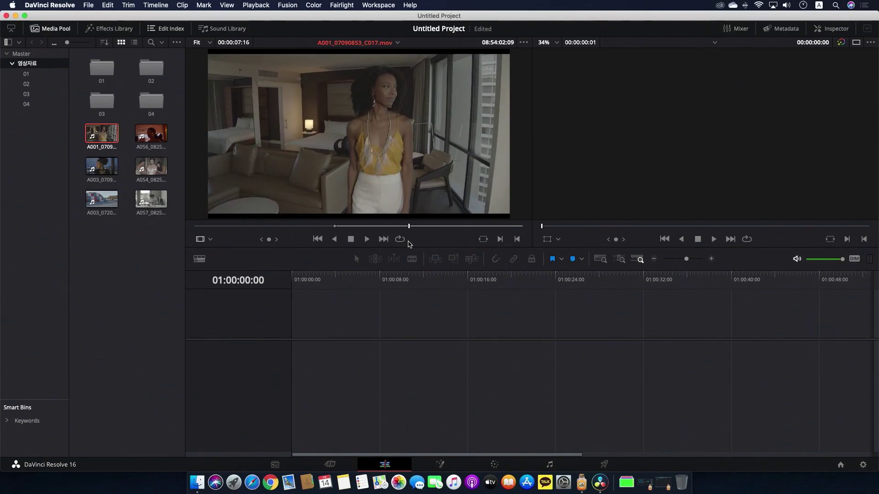
key(space)
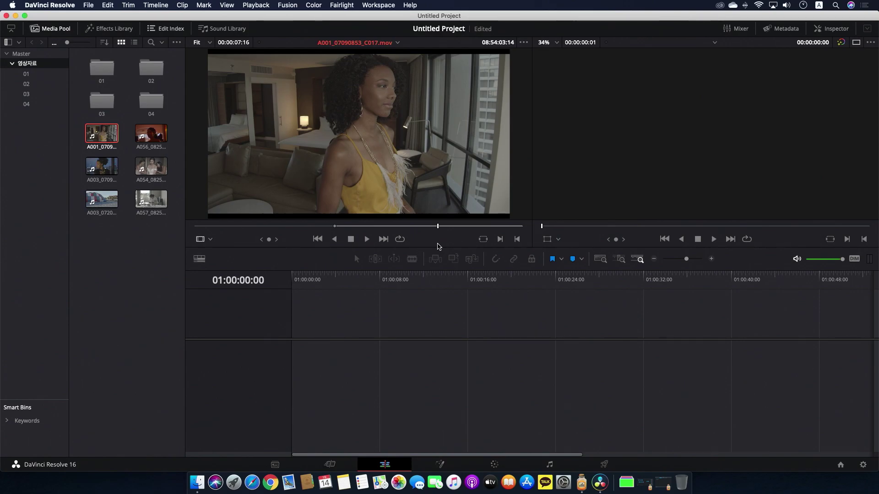
key(o)
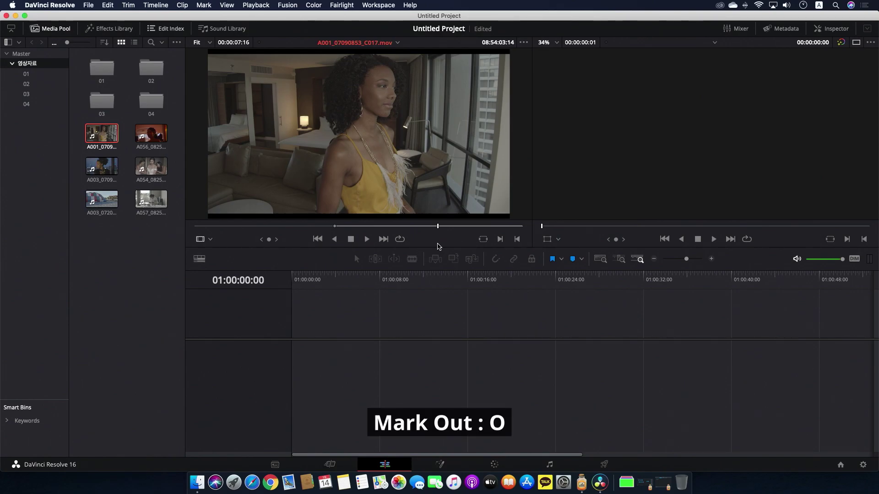
key(o)
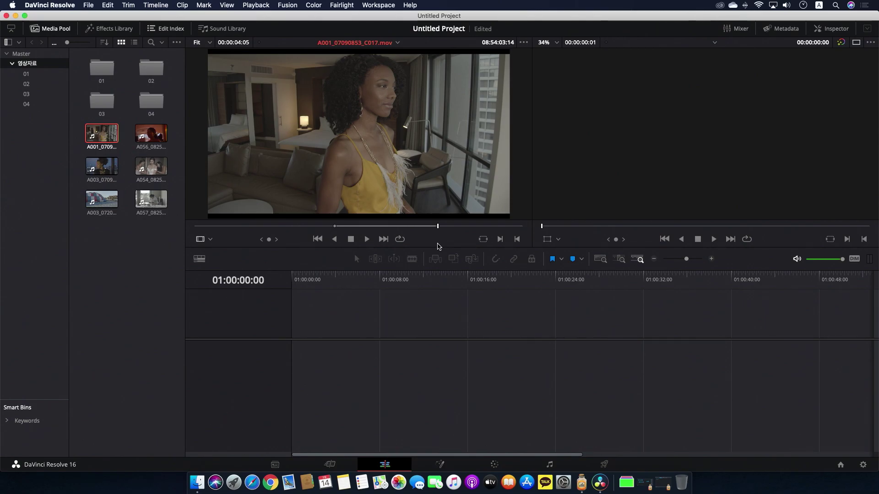
mouse_move(367, 143)
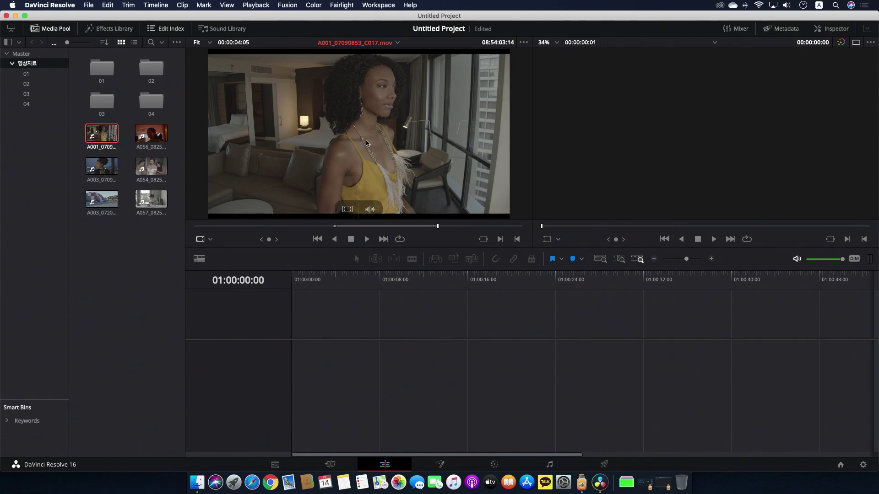
drag(366, 143, 290, 353)
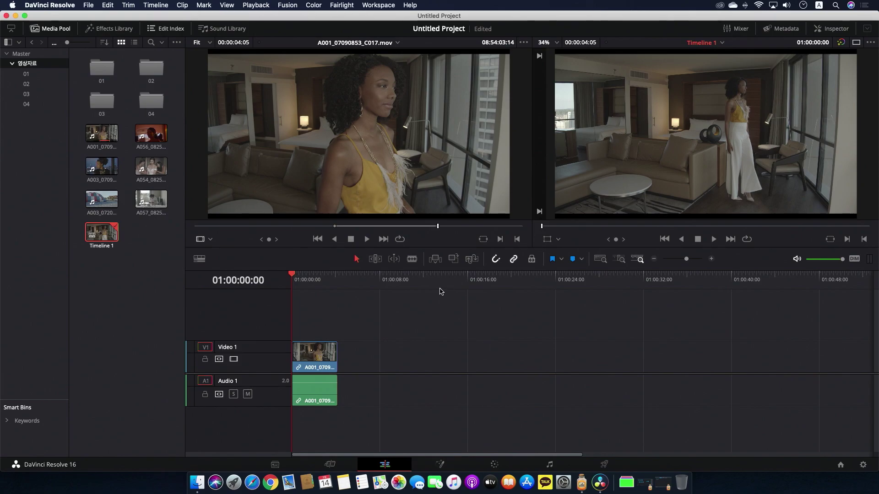
Load A054_08251201_C159.braw in the source viewer and mark In at 12:01:41:01 and Out at 12:01:42:10.
double_click(158, 165)
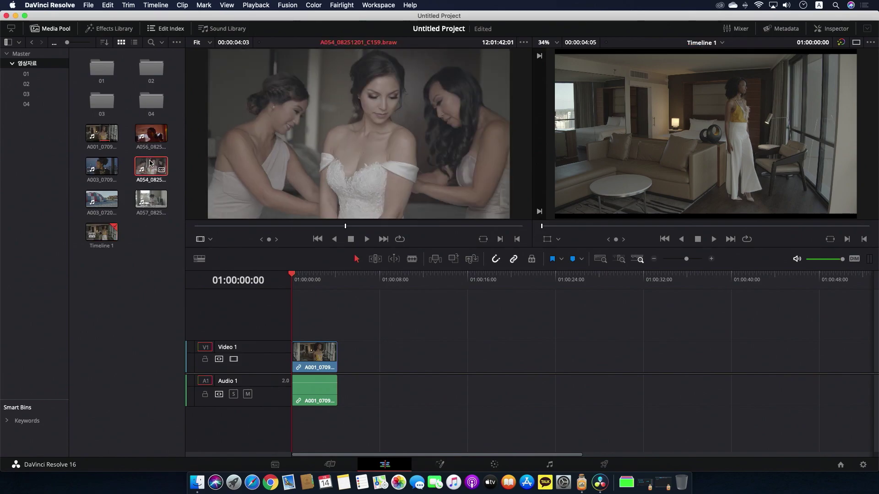
click(258, 226)
drag(258, 226, 265, 226)
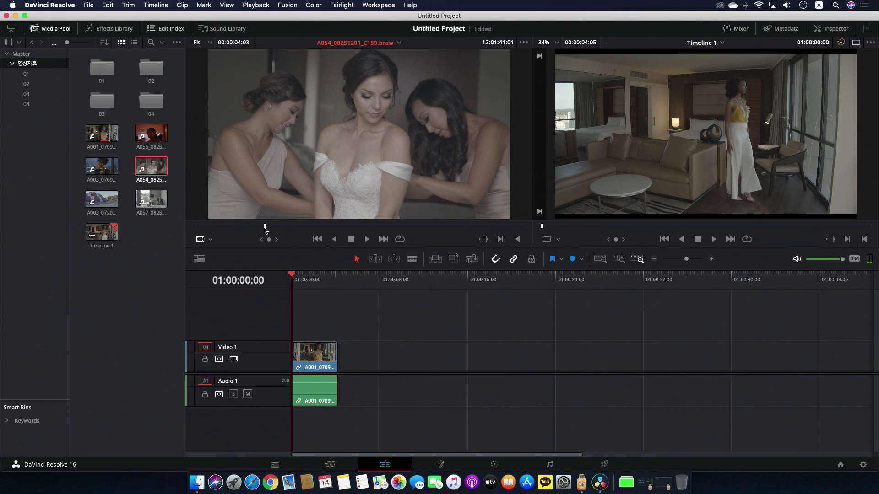
key(i)
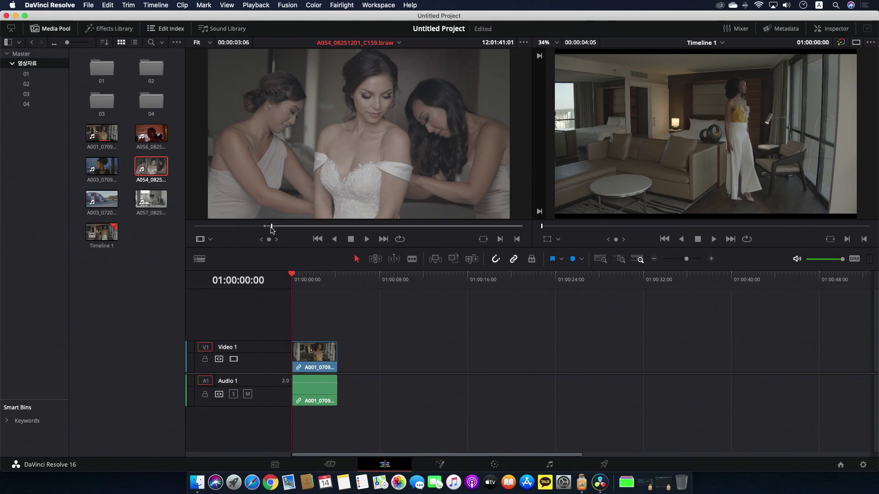
key(space)
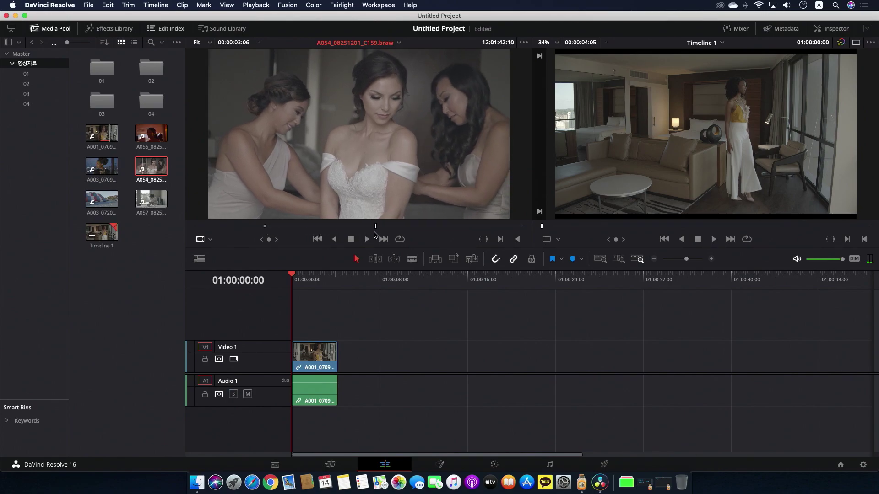
key(o)
Place the marked A054 range directly after the first clip on Video 1 and move the playhead to its end at 01:00:05:15.
mouse_move(392, 154)
drag(372, 128, 342, 360)
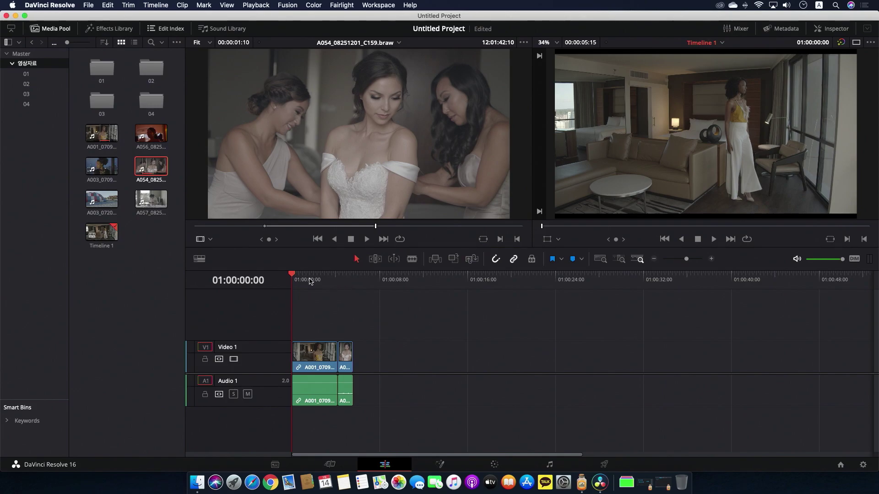
drag(294, 278, 355, 320)
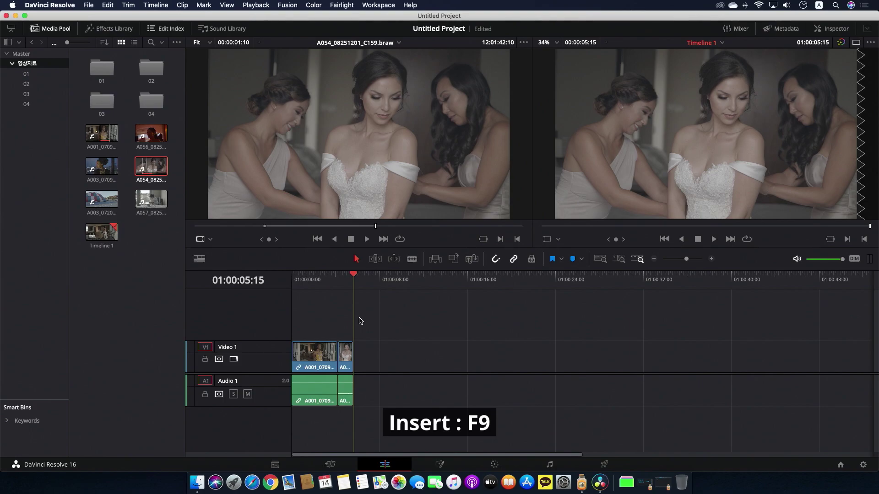
Insert the marked A054 range at 01:00:05:15 on Video 1, and overwrite the same range at 01:00:07:01.
key(F9)
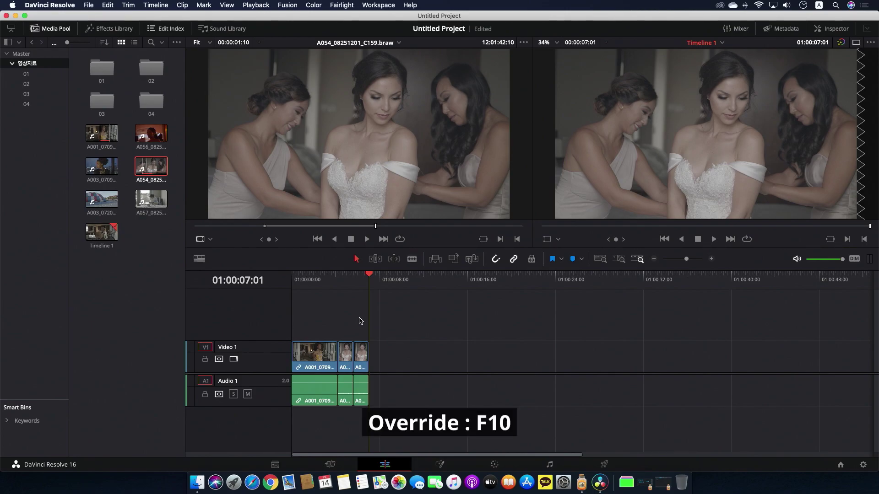
key(F10)
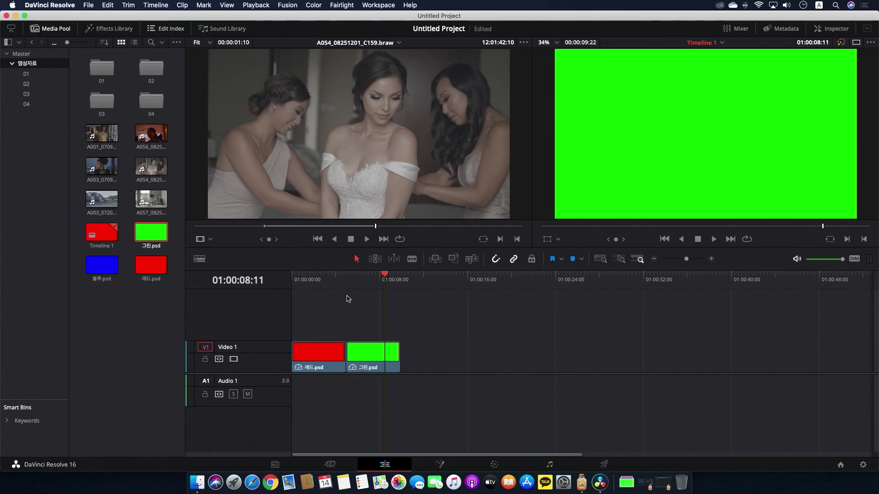
Load 블루.psd in the source viewer and mark a 00:00:01:04 range with its Out point at 00:00:02:04.
drag(346, 278, 319, 283)
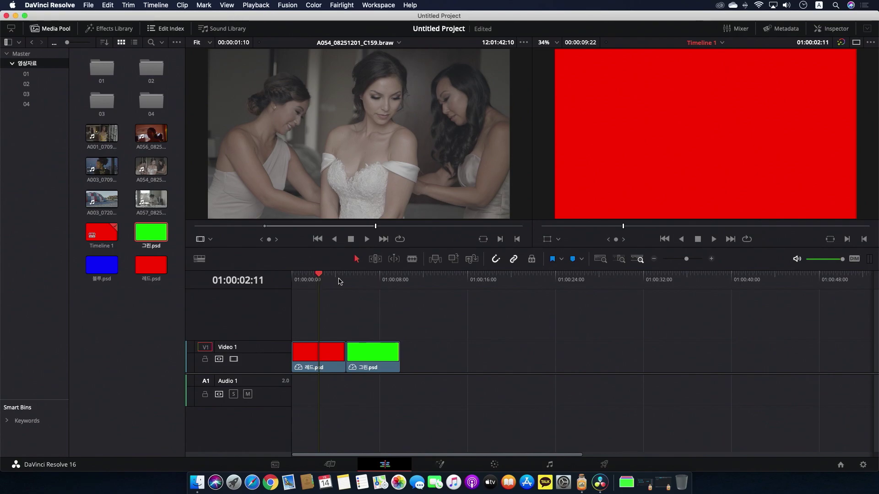
drag(328, 280, 371, 289)
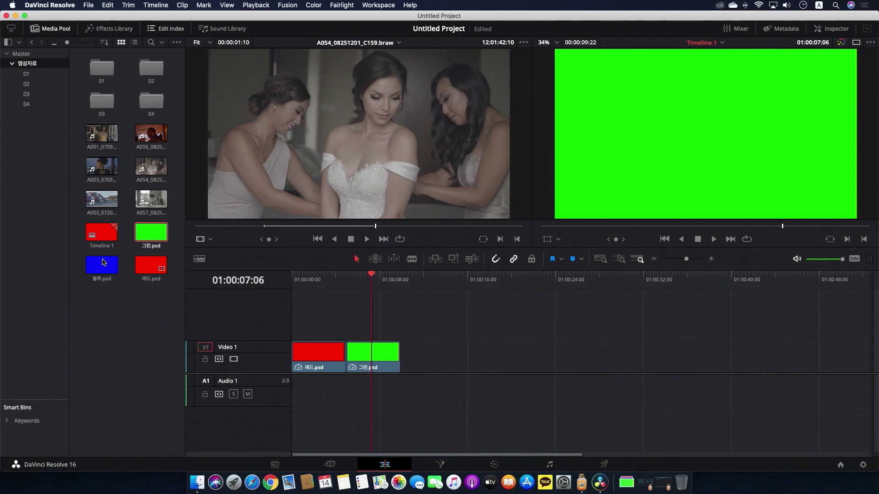
double_click(102, 265)
click(264, 229)
key(i)
click(314, 227)
click(339, 228)
key(o)
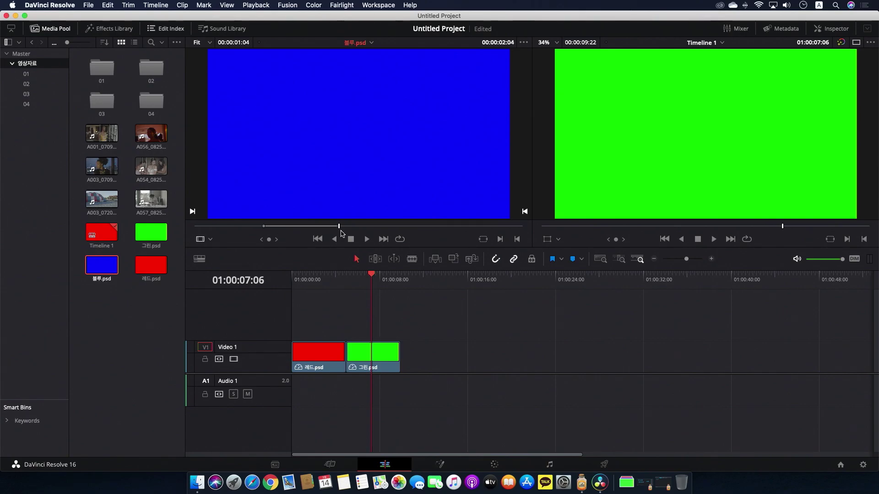
Try inserting and overwriting the marked blue range at the red–green cut at 01:00:04:23, undoing each edit.
drag(370, 276, 346, 282)
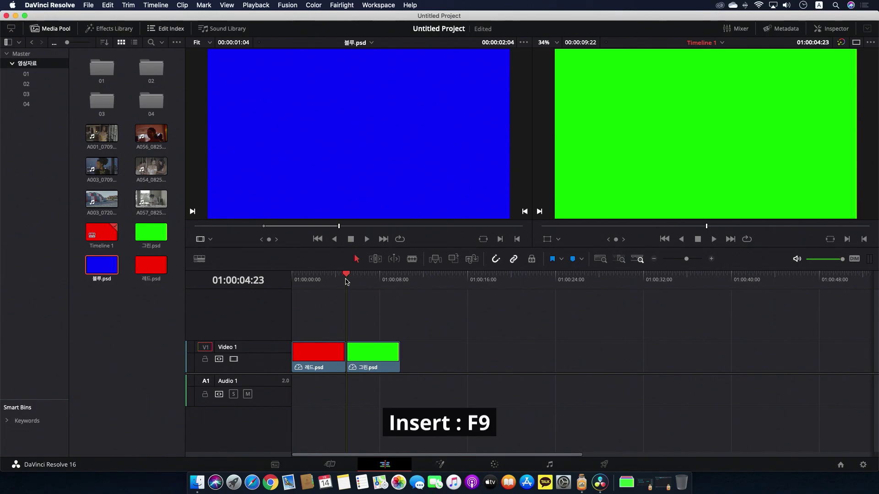
key(F9)
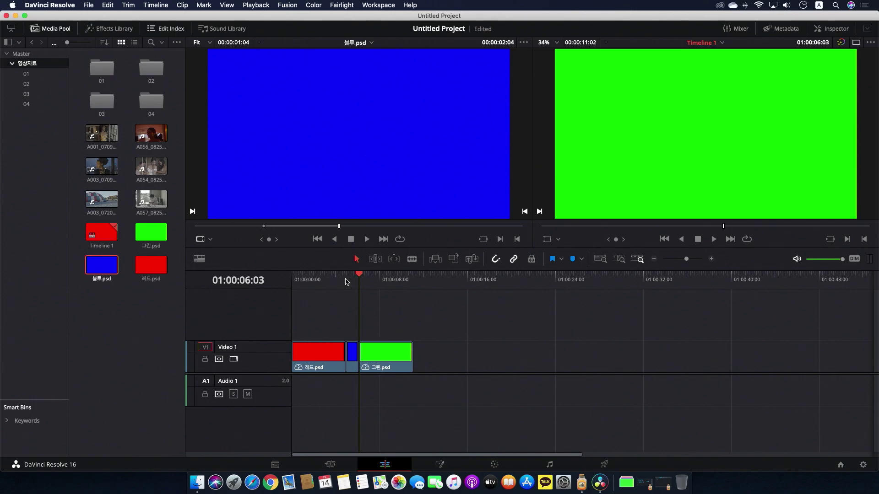
key(super+z)
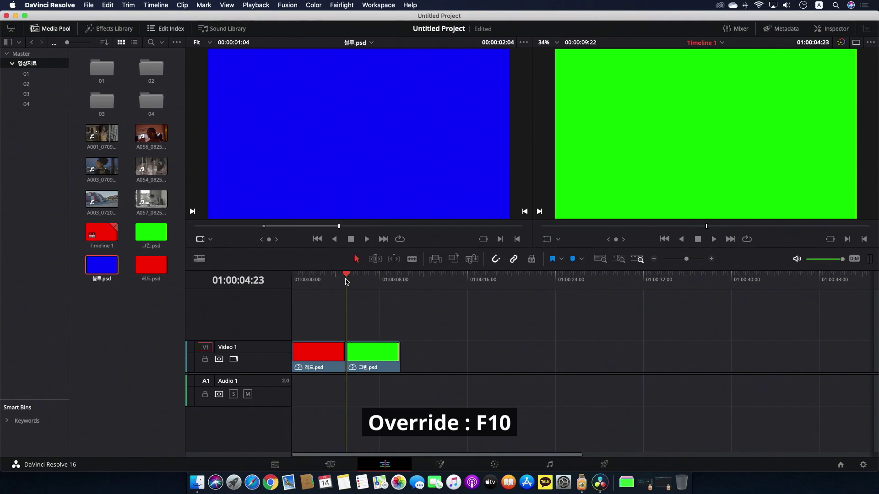
key(F10)
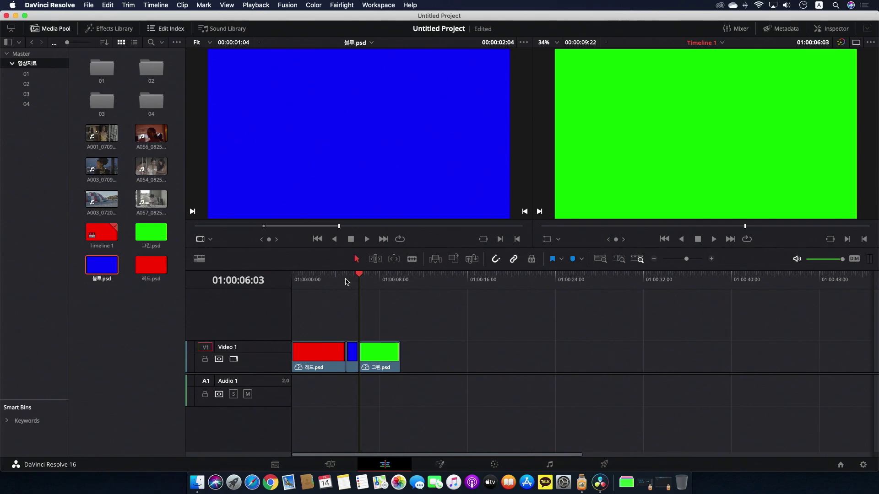
key(super+z)
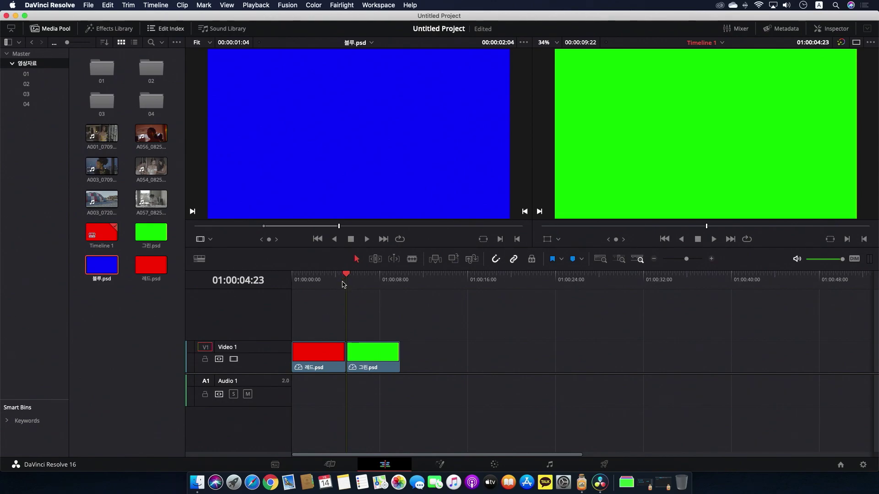
Try overwriting and inserting the marked blue range inside the red clip at 01:00:02:10, undoing every attempt.
drag(333, 281, 319, 284)
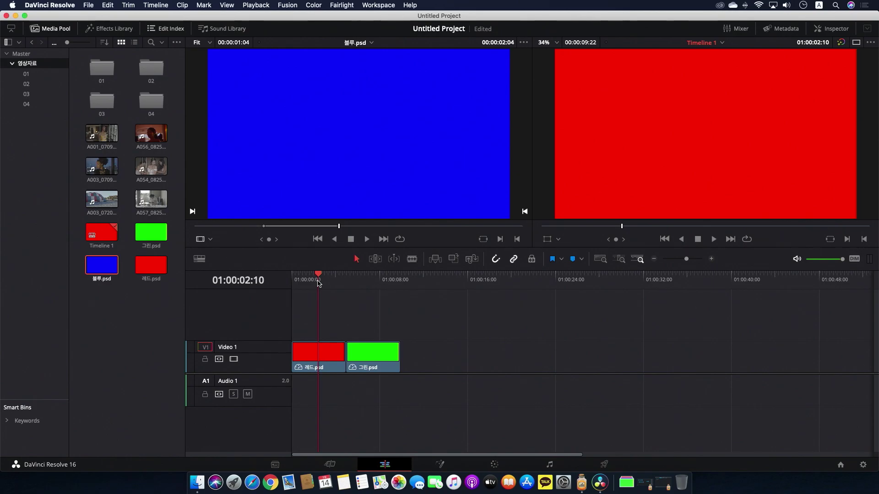
key(F9)
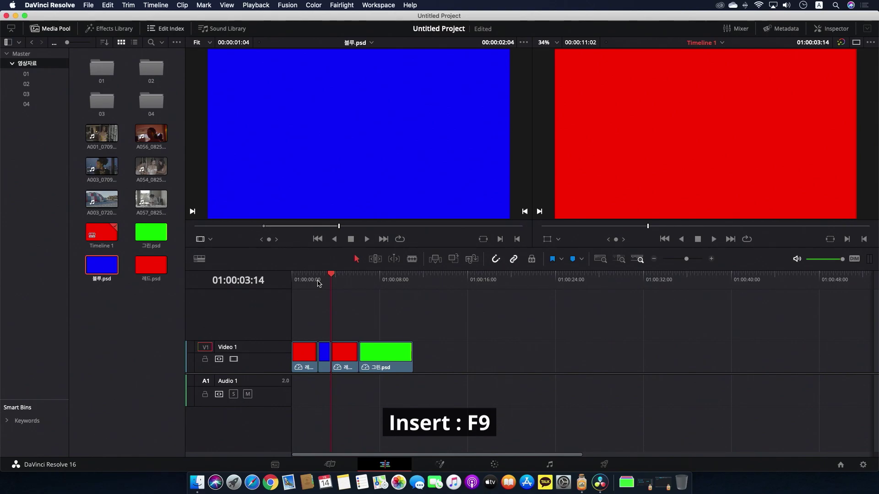
key(super+z)
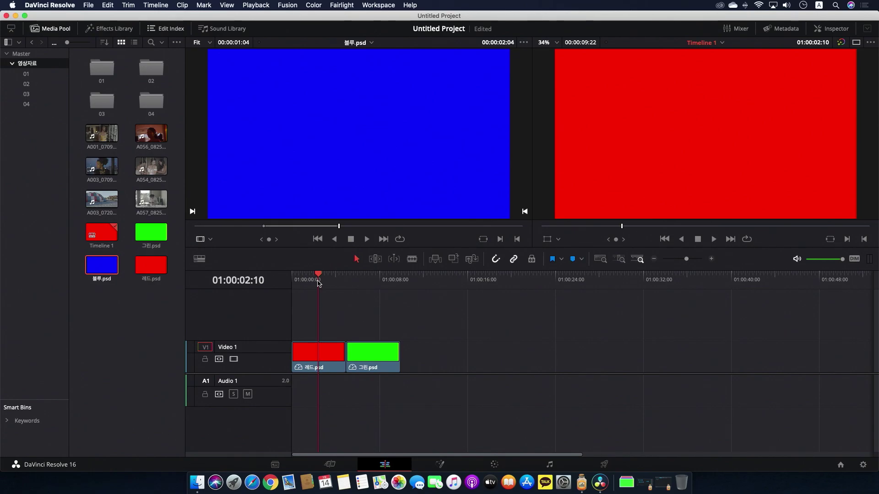
key(F10)
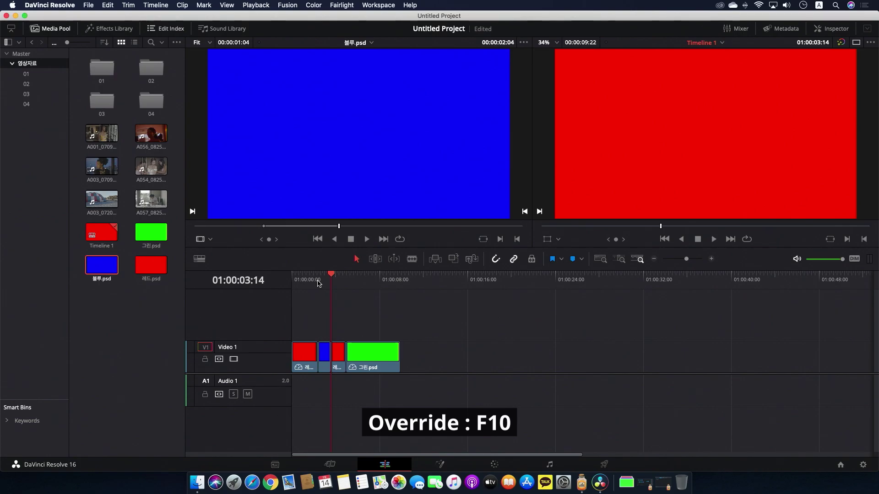
key(super+z)
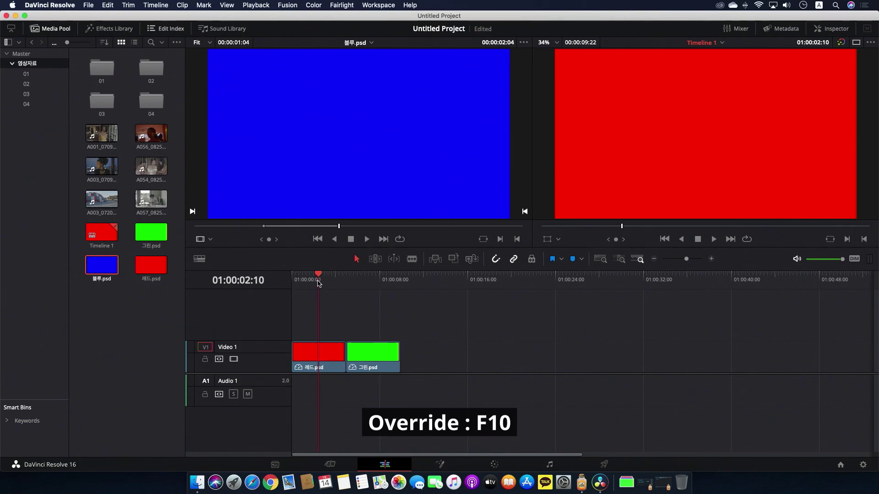
key(F10)
key(super+z)
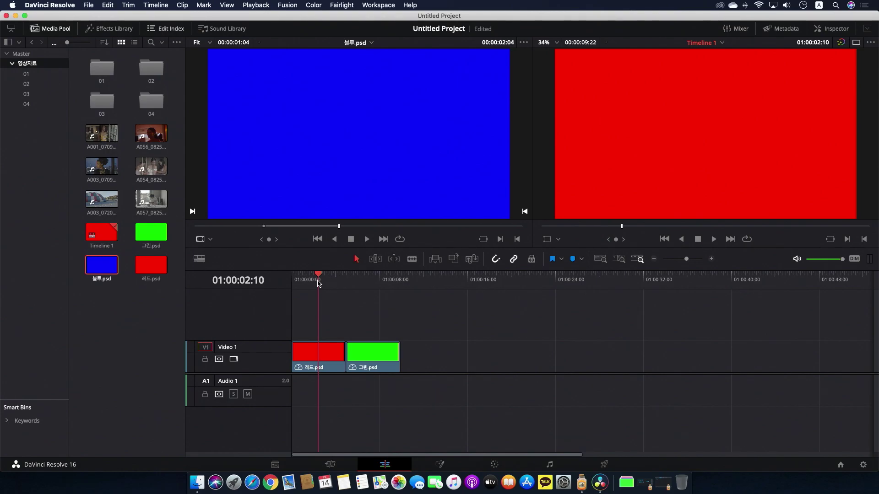
key(F9)
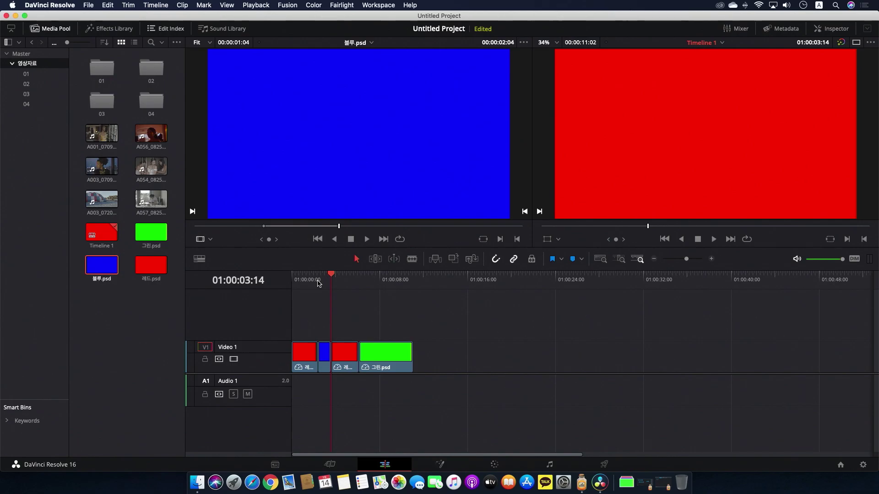
key(super+z)
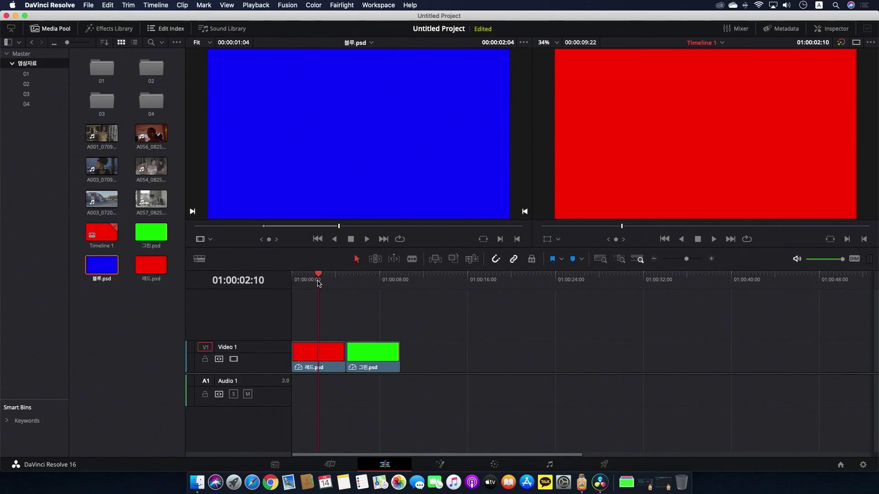
Place the marked blue range on top of the existing clips, twice at 01:00:02:10 and twice at 01:00:04:23.
key(alt+o)
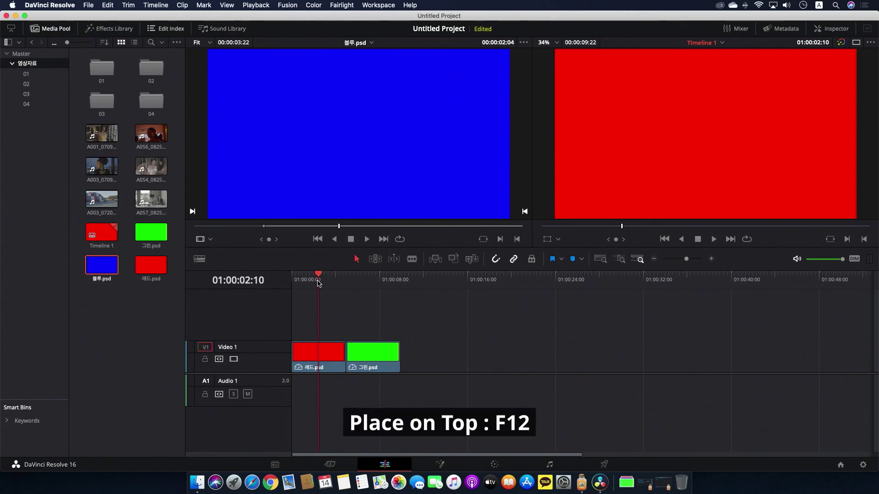
key(F12)
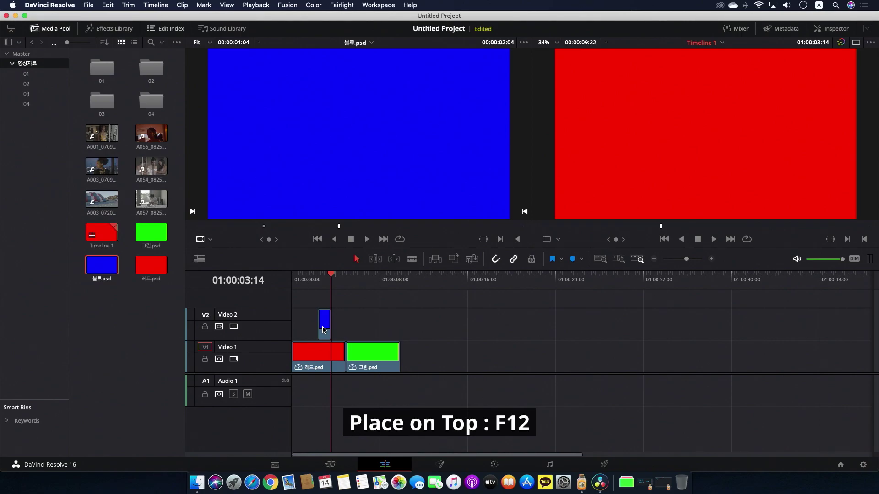
click(320, 279)
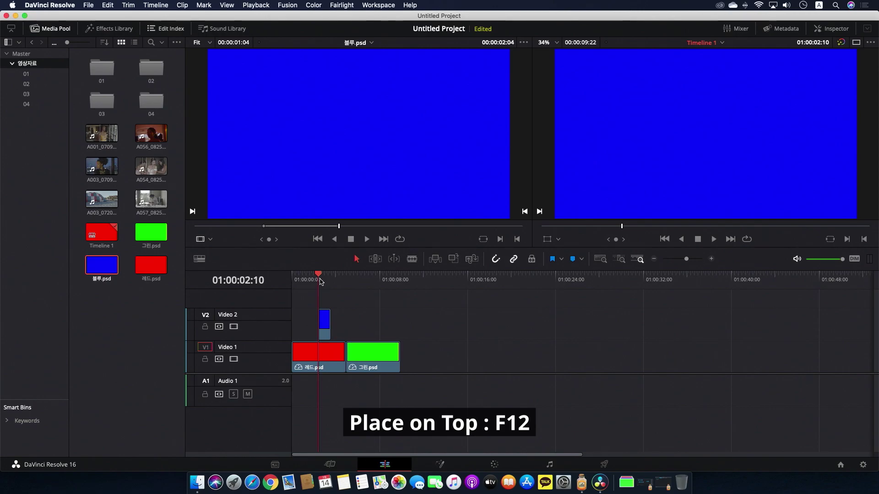
key(F12)
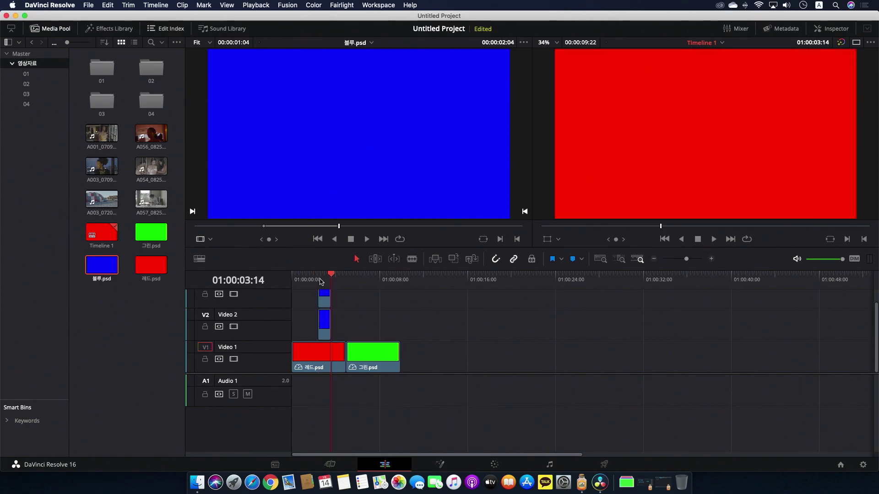
click(346, 280)
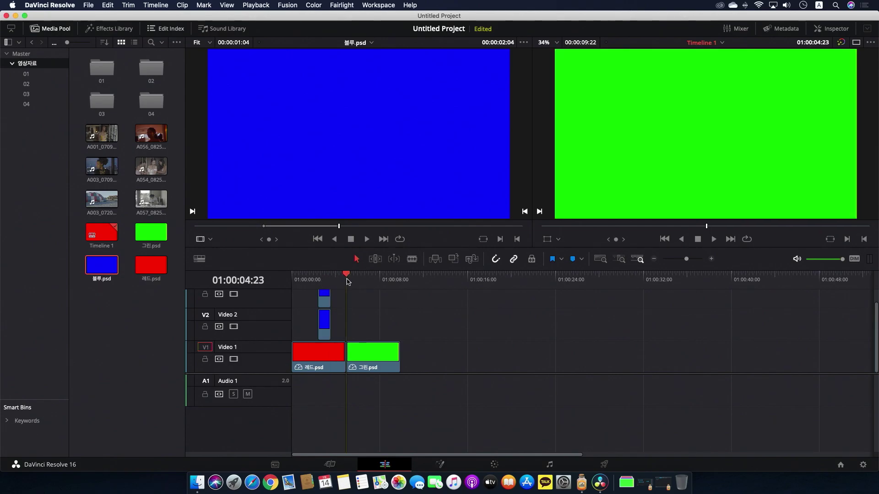
key(F12)
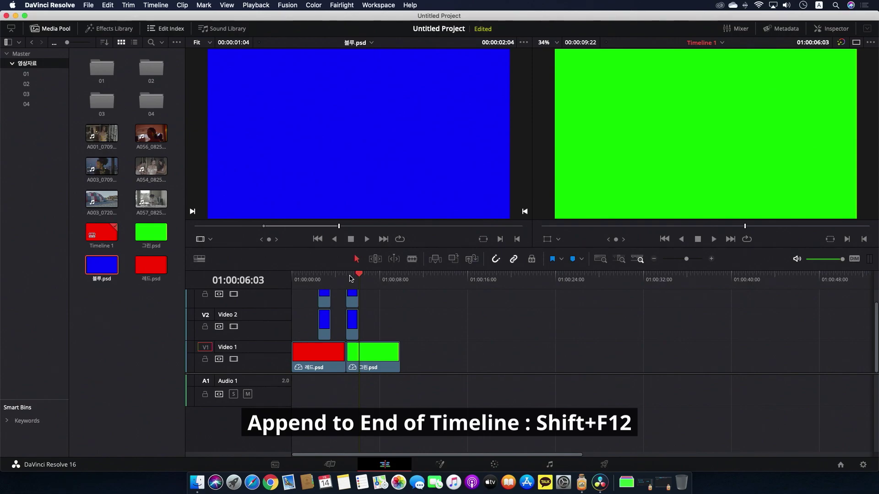
Append the marked blue range to the end of the timeline three times, and once more with the playhead at 01:00:00:00.
key(shift+F12)
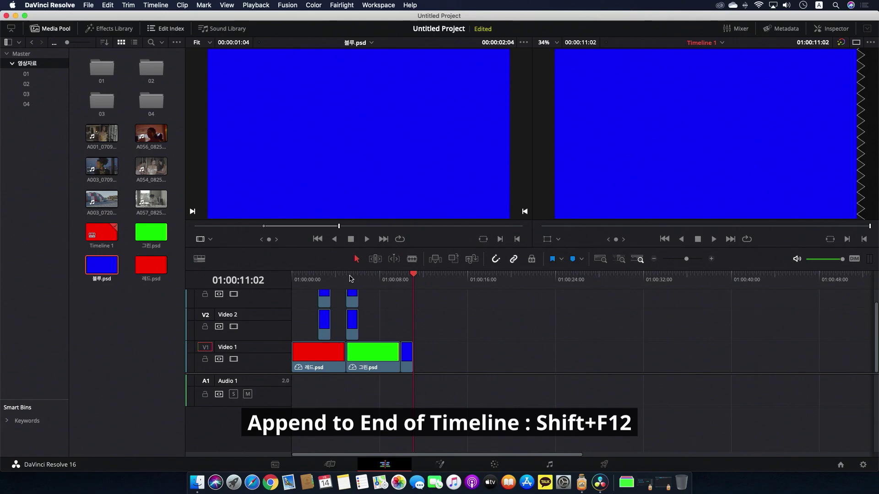
key(shift+F12)
key(shift+F12)
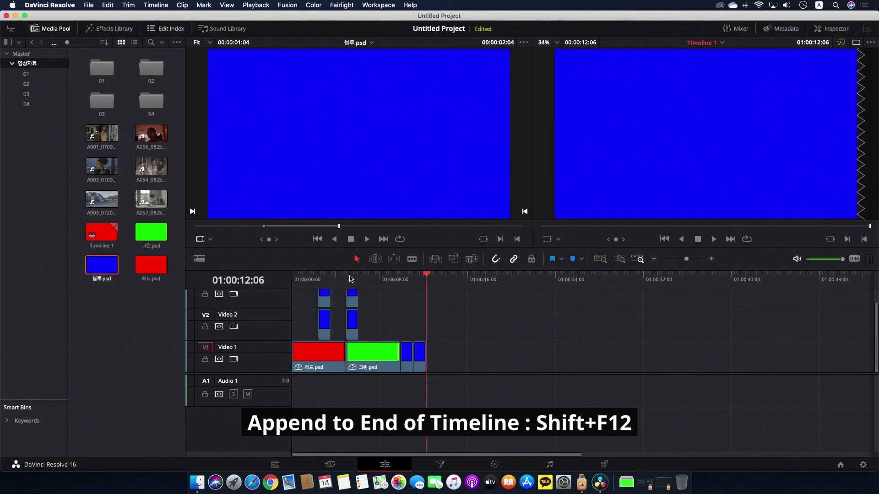
drag(349, 278, 286, 278)
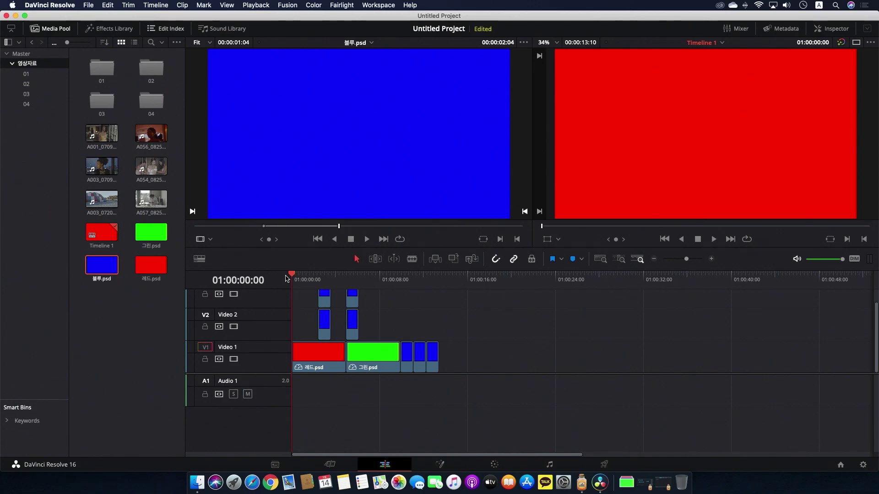
key(shift+F12)
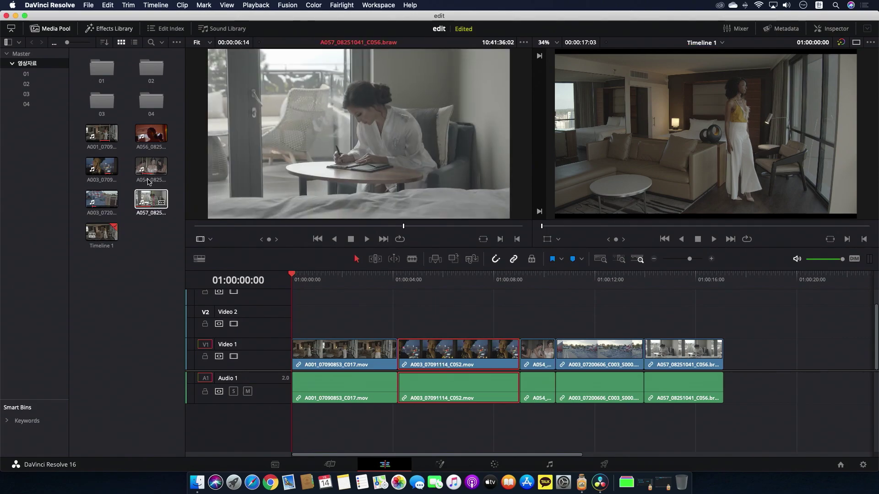
Load A056_08251956_C074.braw in the source viewer and mark a 00:00:01:09 range ending at 19:57:01:13.
click(148, 137)
drag(300, 227, 293, 229)
key(i)
key(space)
key(o)
Insert the marked A056 range after the first clip at 01:00:04:05.
click(398, 279)
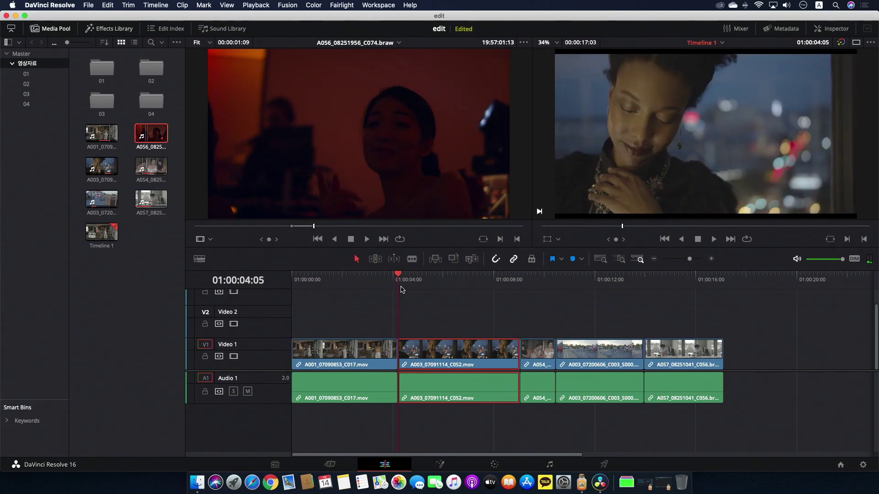
click(399, 290)
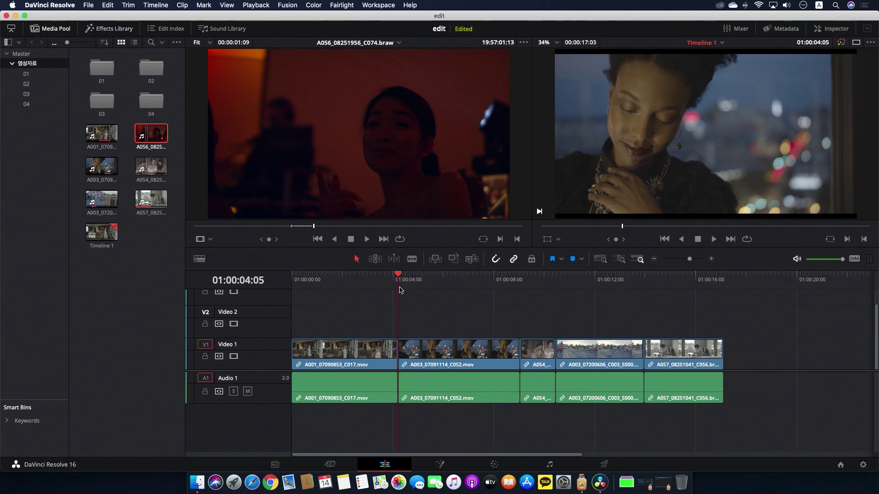
key(F9)
Delete the A003_07091114_C052.mov clip and move the three following clips back against the A056 clip to close the gap.
click(504, 354)
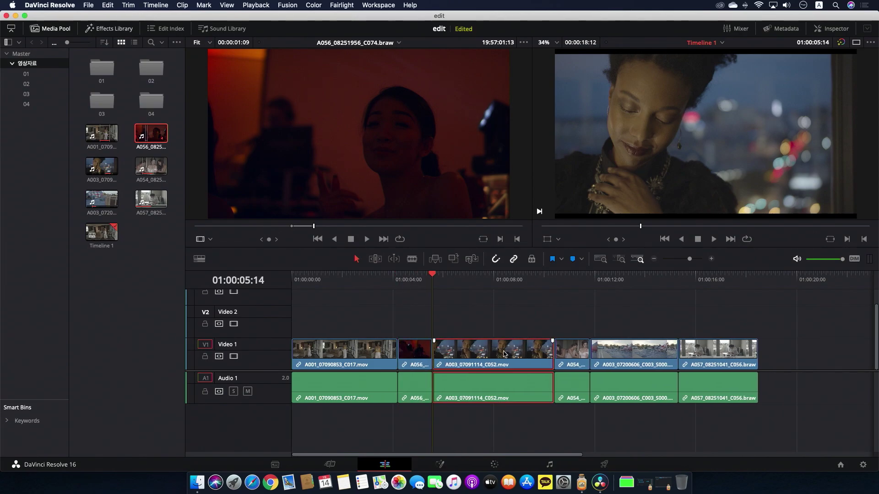
key(BackSpace)
drag(506, 300, 778, 437)
drag(581, 356, 458, 356)
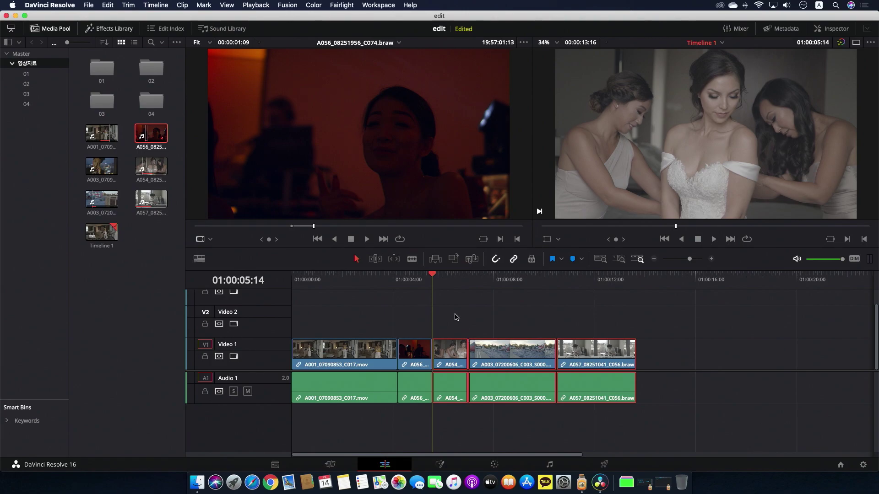
Try deleting A003_07091114_C052.mov so that it leaves a gap, and undo the deletion.
drag(452, 316, 484, 350)
key(BackSpace)
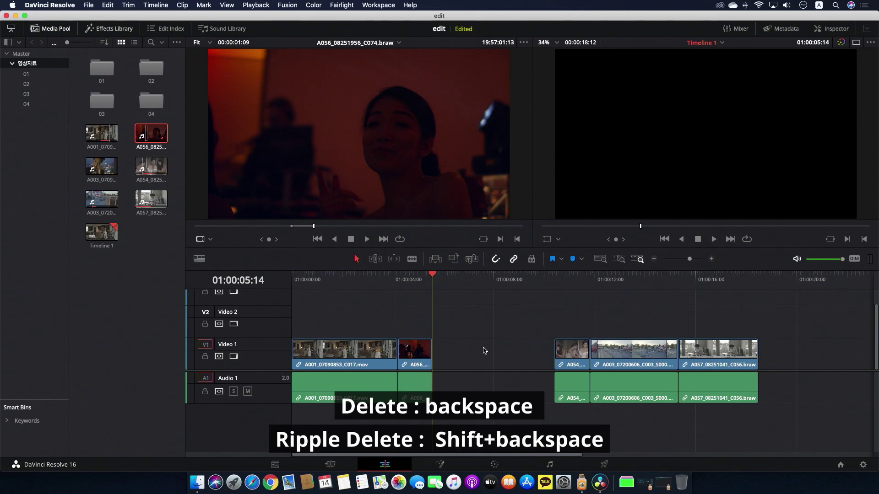
key(super+z)
Try ripple deleting A003_07091114_C052.mov, and undo both the deletion and the earlier A056 insert.
click(484, 351)
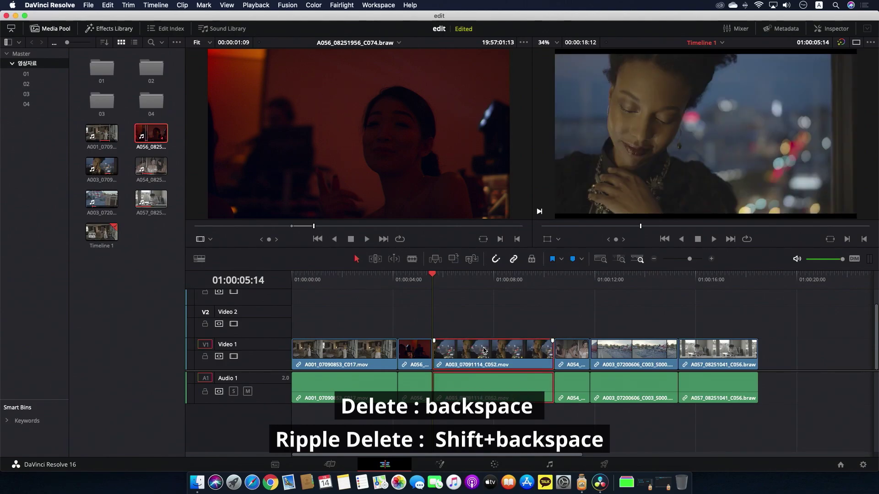
key(BackSpace)
click(484, 351)
key(BackSpace)
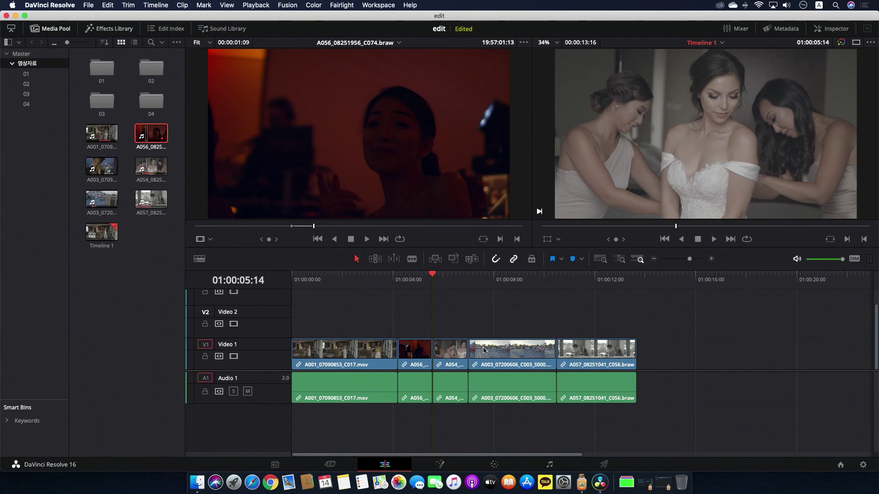
drag(484, 350, 484, 351)
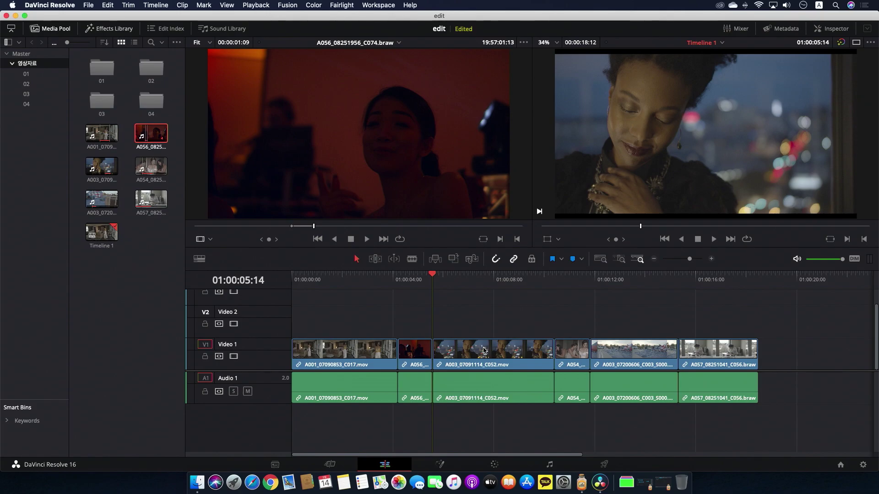
key(BackSpace)
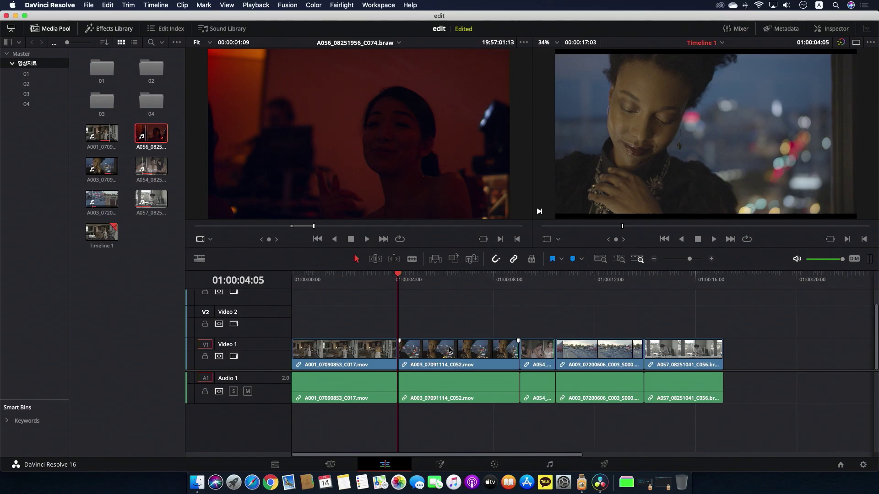
Try replacing the clip at 01:00:04:05 with A056_08251956_C074.braw, unmarked and parked at 19:57:03:02, and undo the replacement.
drag(406, 282, 401, 311)
mouse_move(396, 289)
mouse_down()
mouse_move(428, 296)
mouse_move(403, 301)
mouse_up()
drag(316, 226, 264, 231)
click(337, 232)
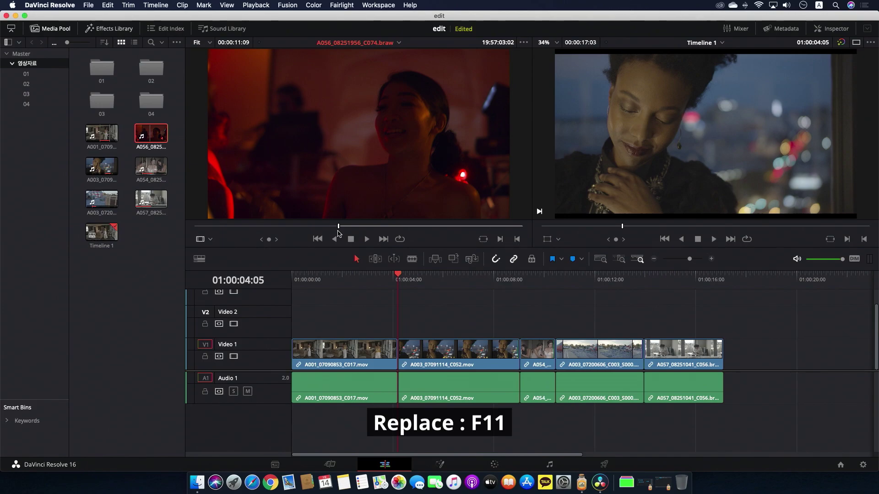
key(F11)
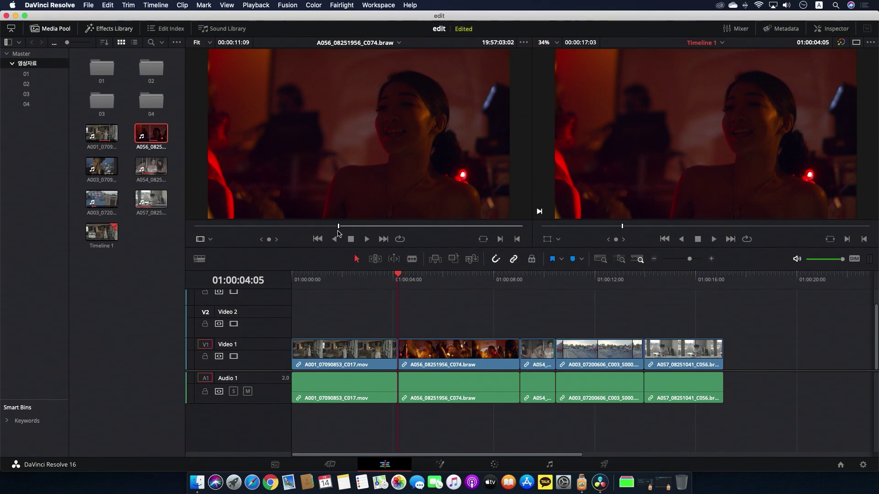
key(super+z)
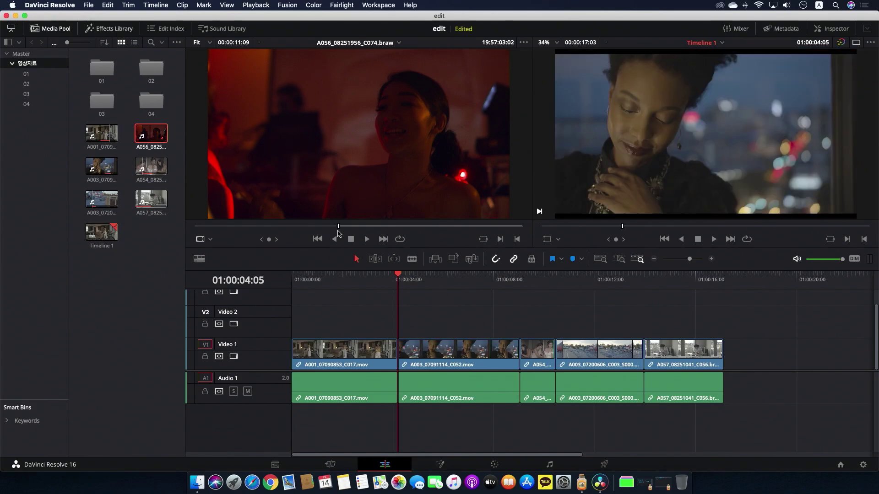